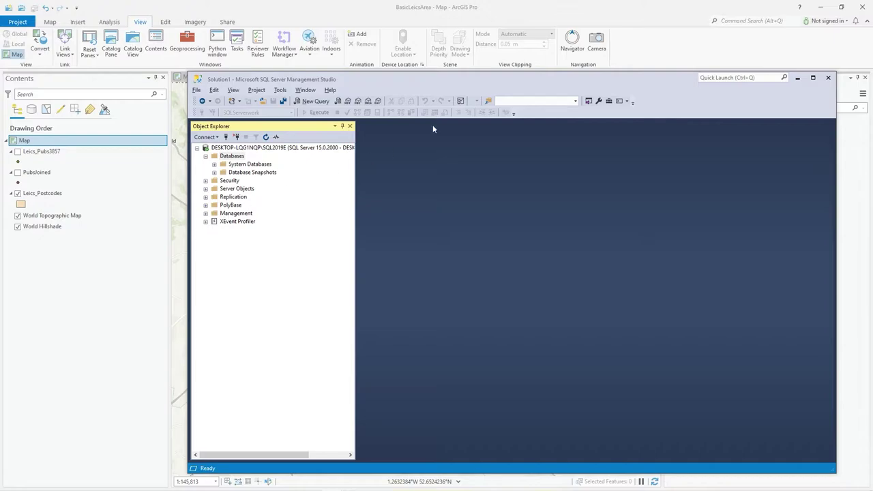
Check the Management Studio version details, then select the SQL2019E server
drag(523, 80, 519, 62)
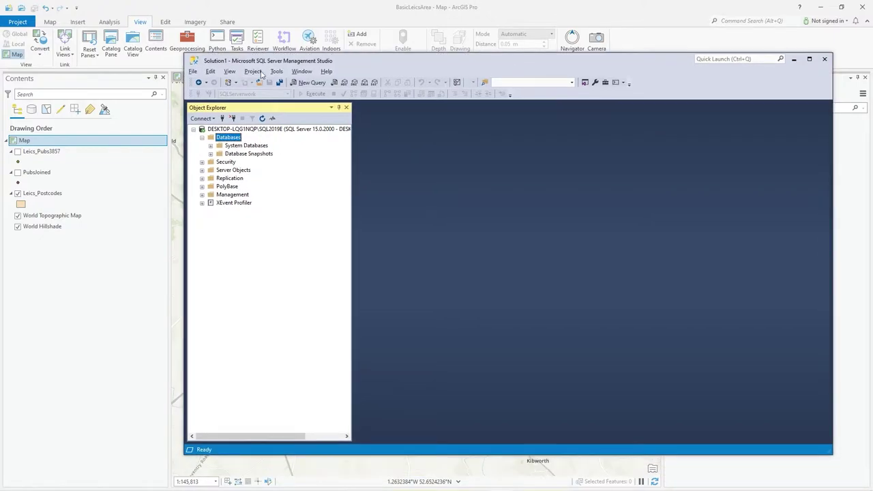
click(329, 71)
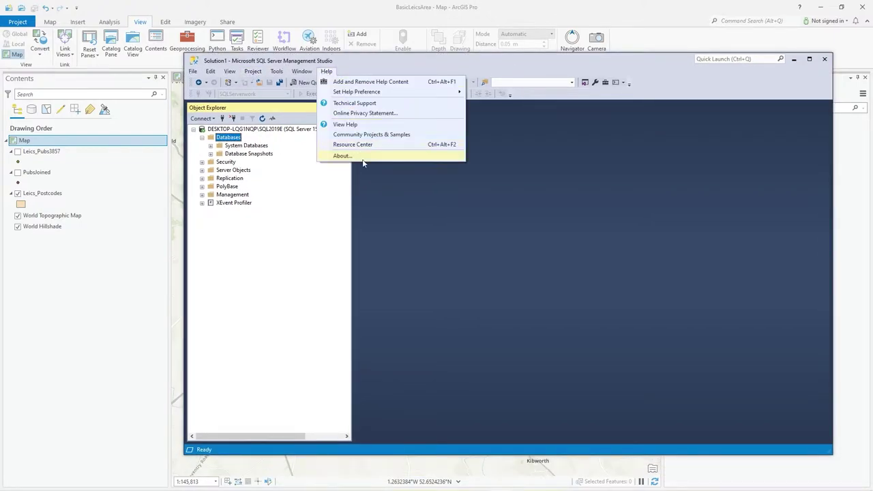
click(362, 157)
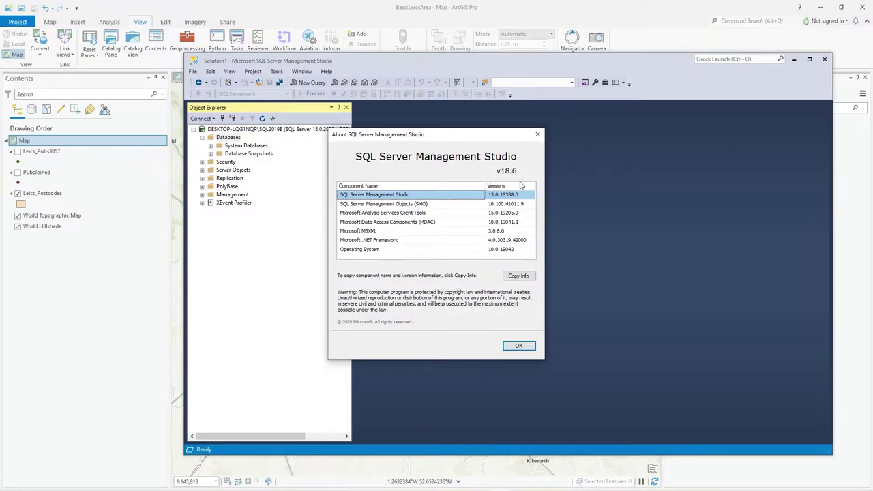
click(538, 135)
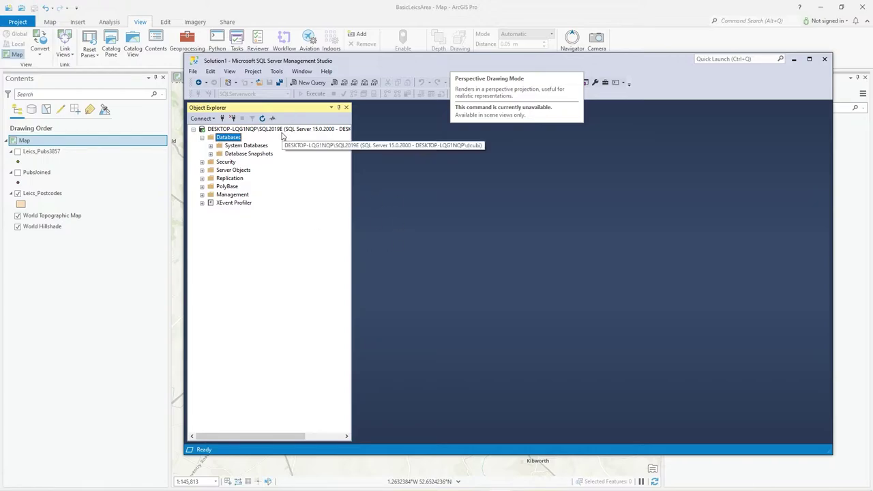
click(270, 131)
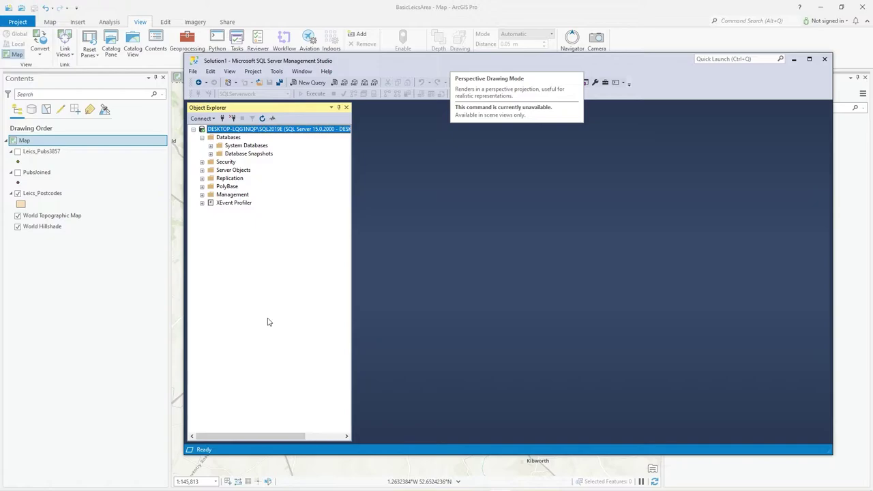
Recentre Leicester, turn on Leics_Pubs3857, and identify LE2 2 (MyDistrict AD, Leads 30)
click(497, 22)
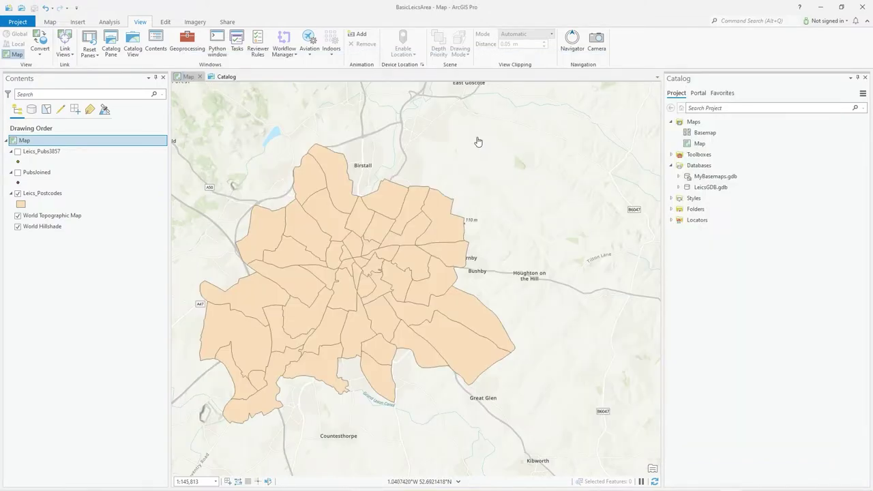
drag(427, 217, 495, 197)
scroll(492, 208, down, 2)
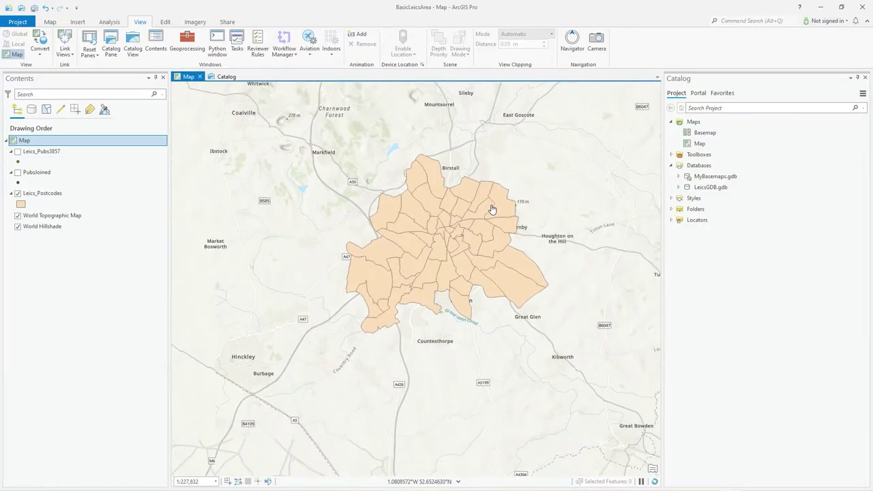
scroll(492, 208, up, 2)
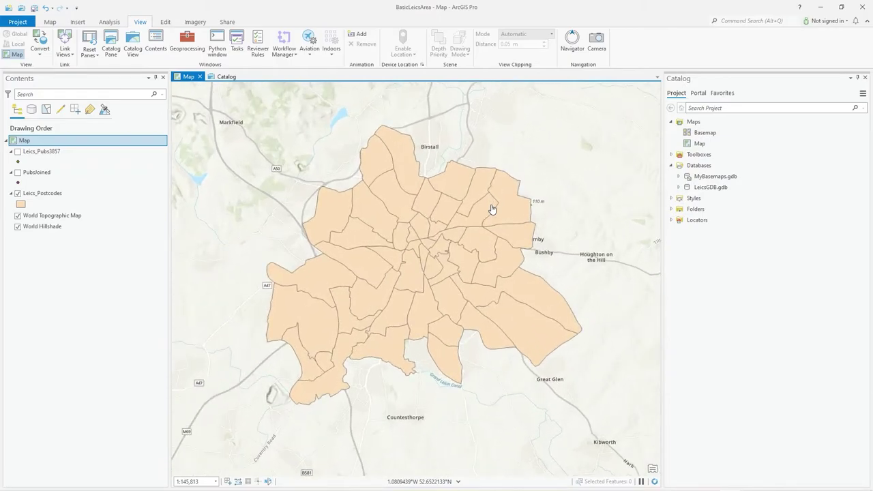
click(17, 151)
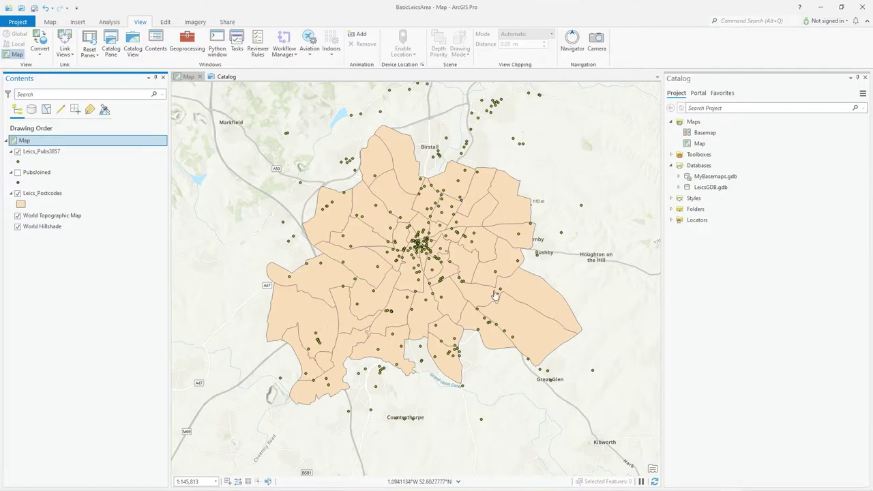
click(535, 288)
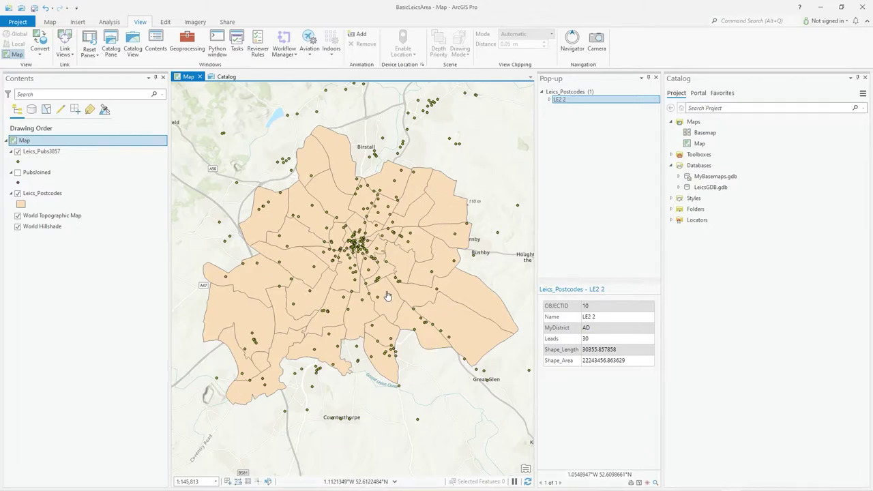
Select the Leics_Pubs3857 layer and view the Brookside Inn pub's attributes
click(656, 78)
click(57, 194)
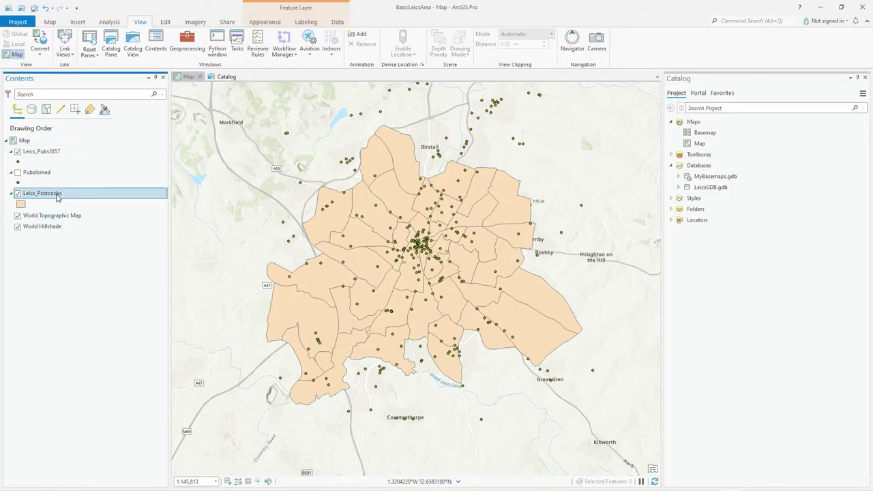
click(59, 151)
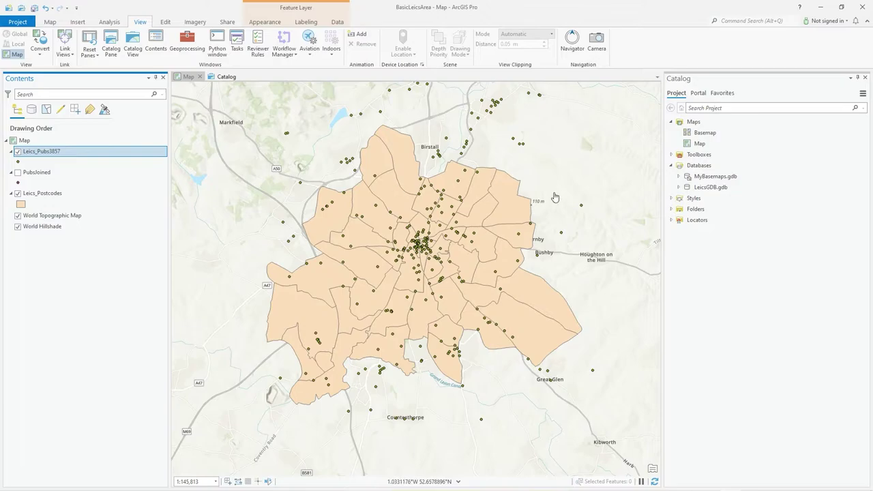
click(523, 144)
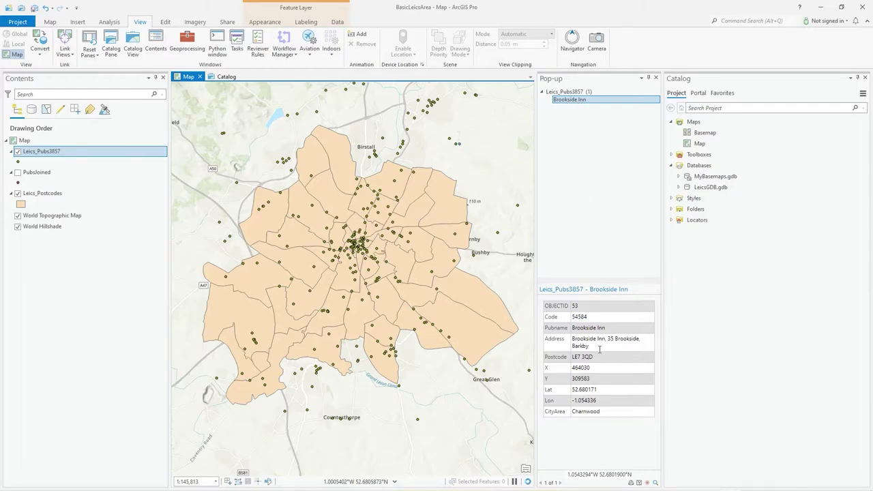
List the layers by data source, showing D:\Data\LeicsGDB.gdb and the online services
click(656, 78)
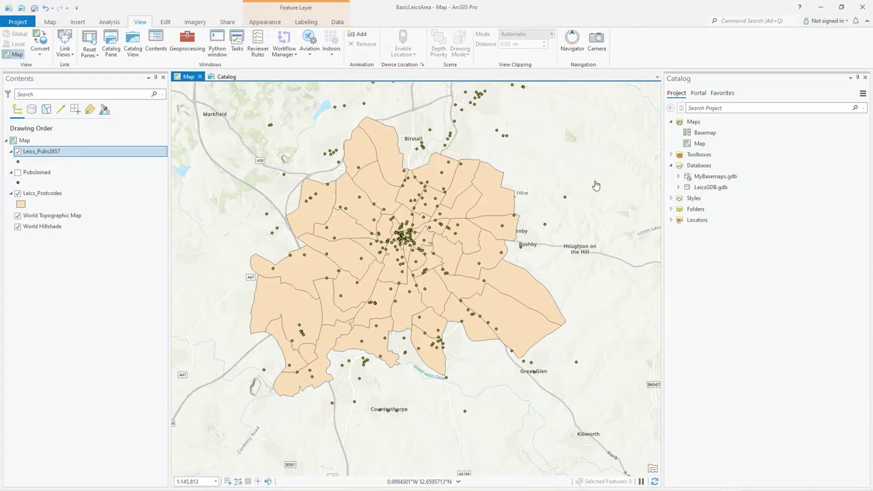
drag(593, 184, 587, 212)
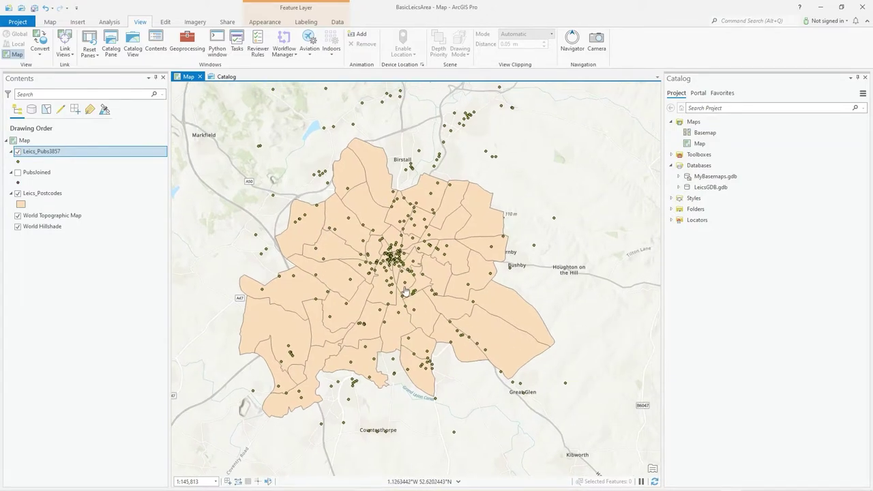
click(32, 110)
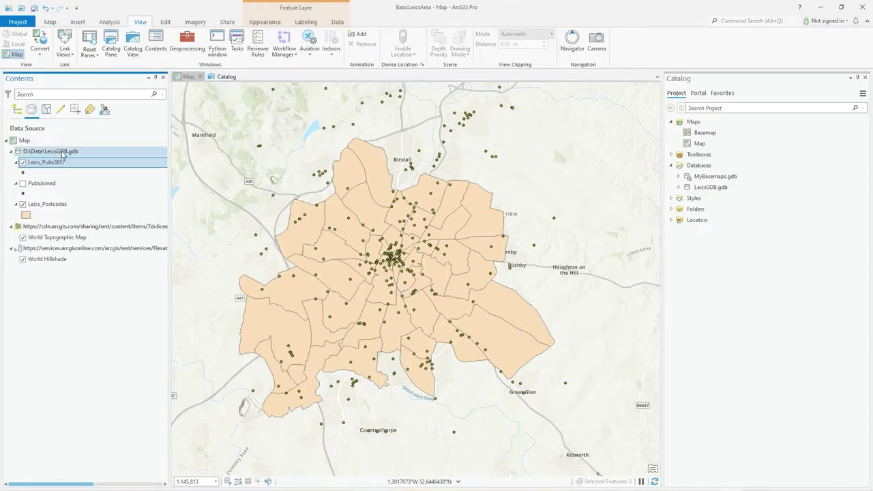
Switch the Contents list back to drawing order and nudge the map right
click(18, 111)
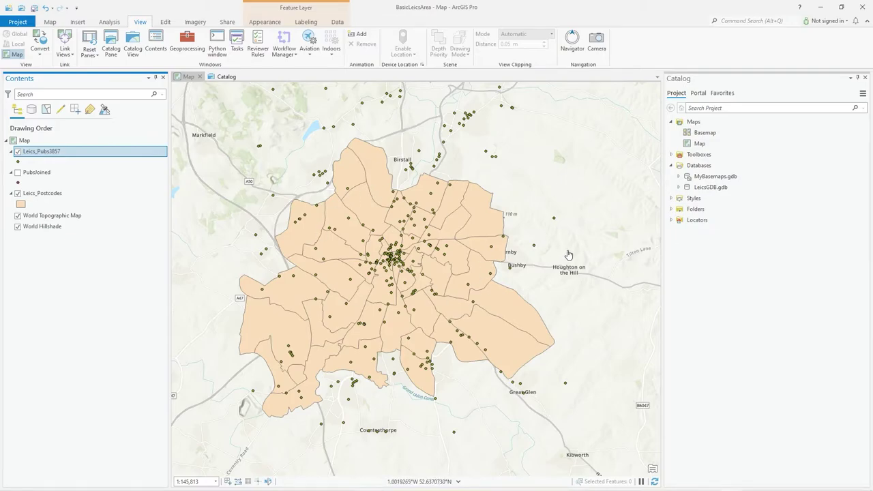
drag(551, 183, 561, 187)
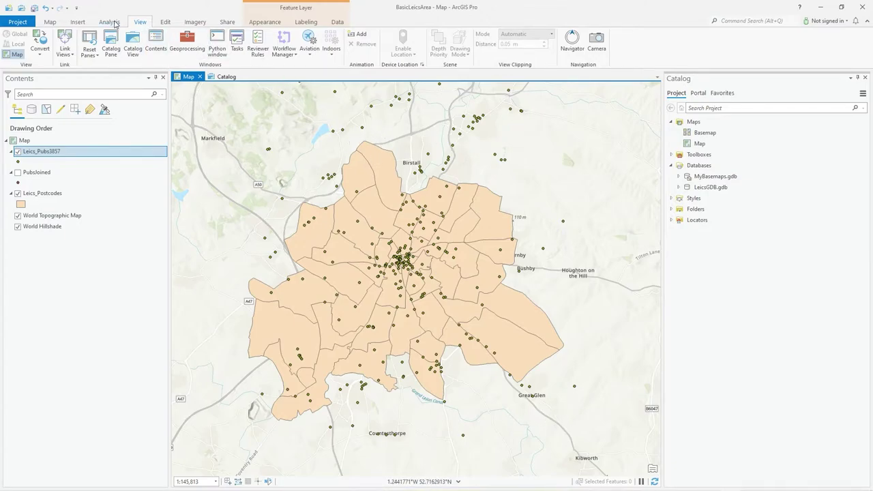
click(109, 22)
click(51, 22)
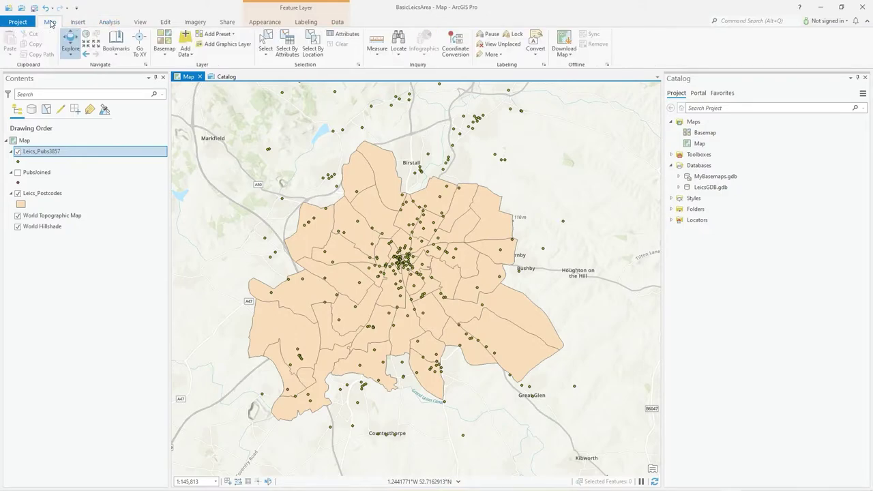
click(311, 58)
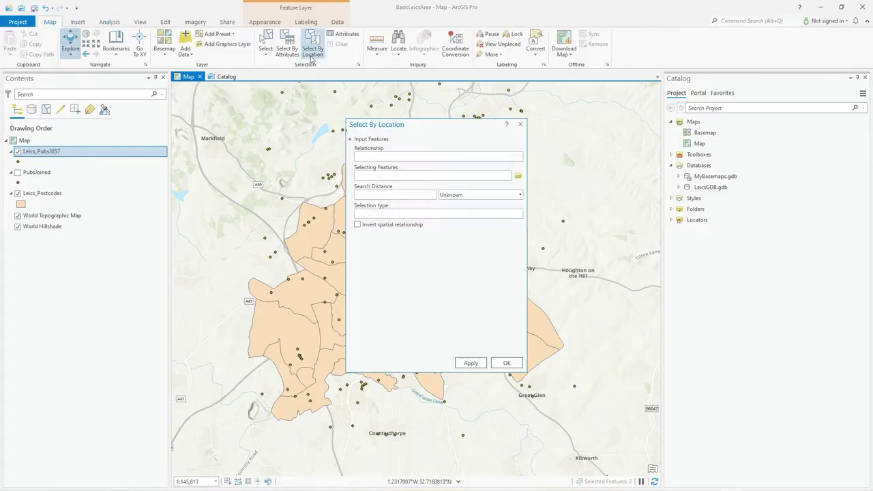
click(507, 150)
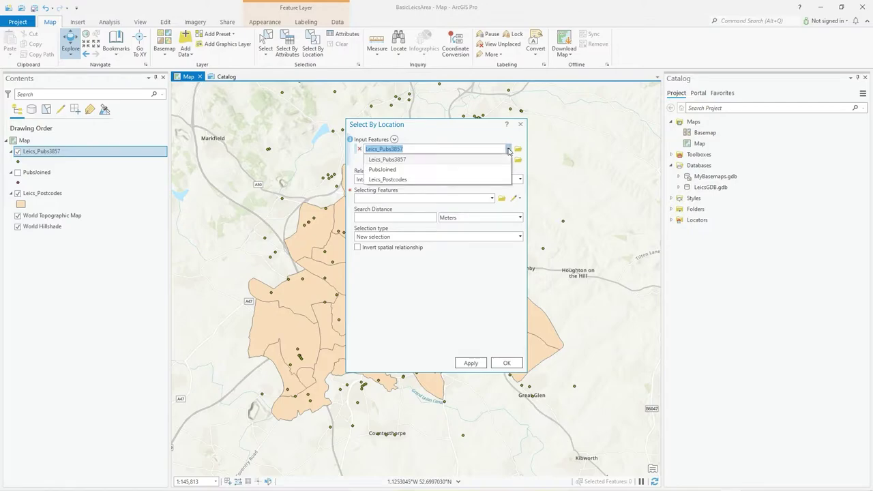
click(469, 177)
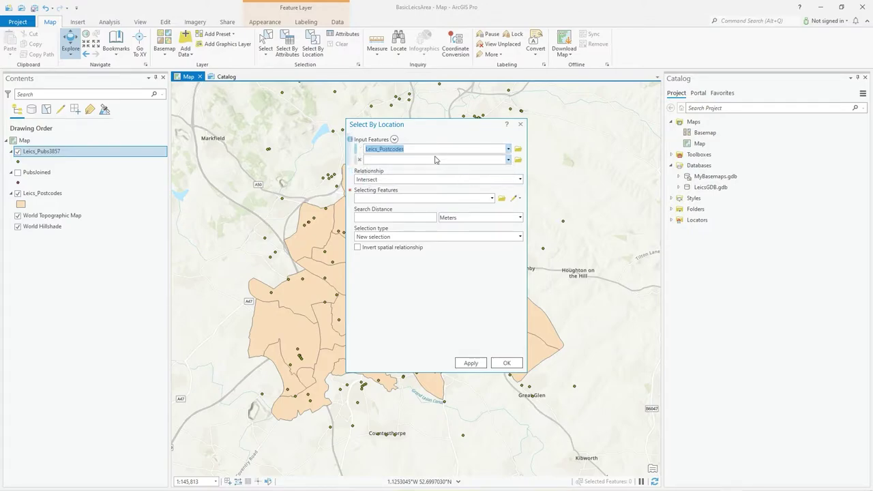
click(519, 179)
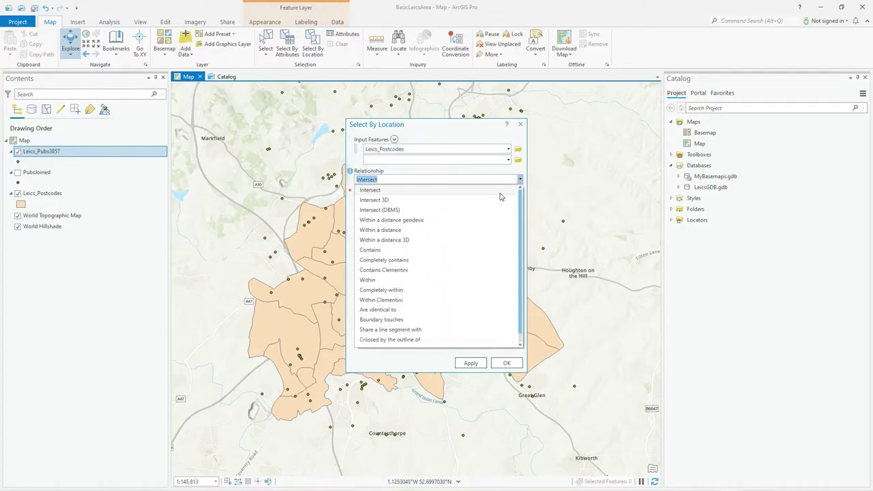
click(478, 250)
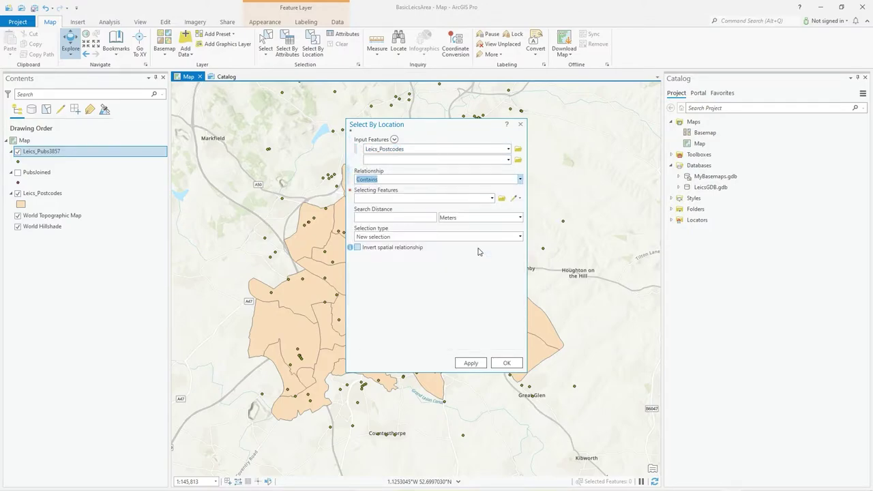
click(492, 198)
click(453, 205)
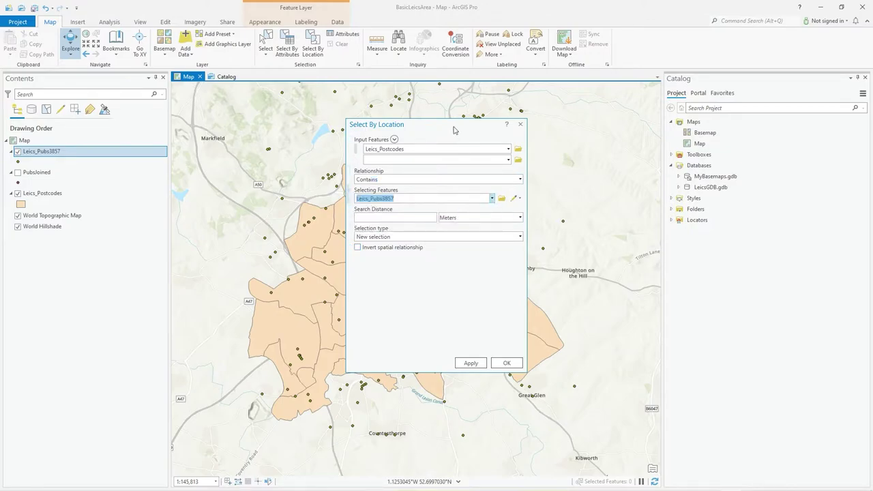
drag(454, 130, 657, 138)
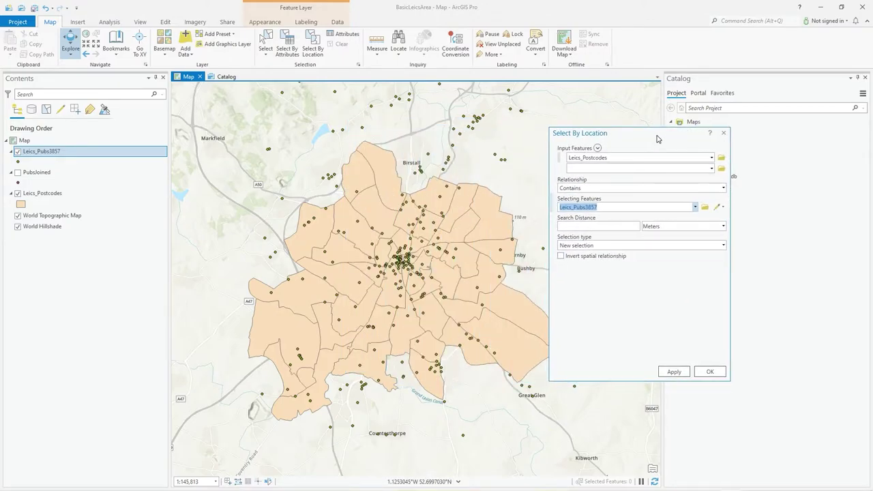
click(684, 375)
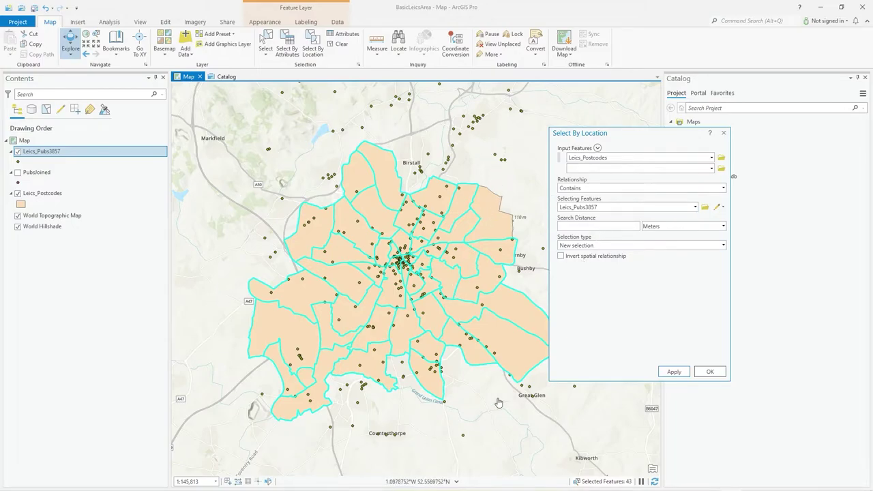
click(724, 133)
click(342, 45)
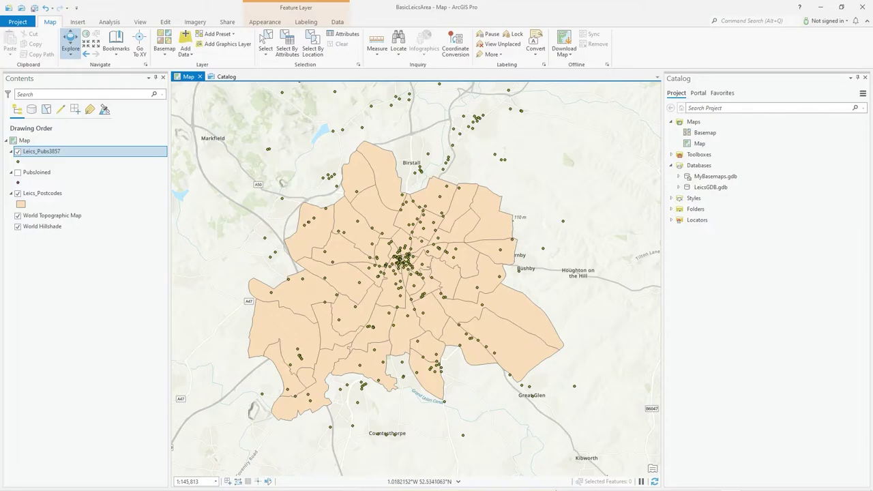
mouse_move(511, 487)
mouse_move(404, 484)
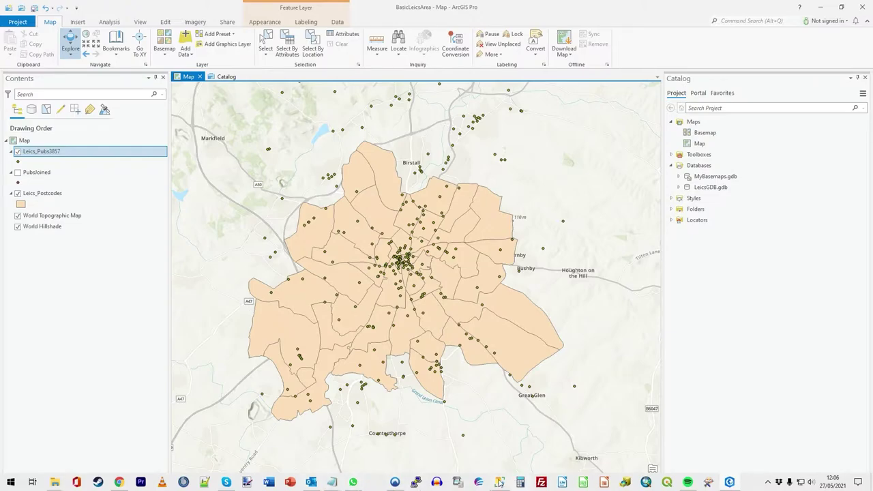
Create the empty SQLserverAGPRO database on SQL2019E, expand it, then minimize Management Studio
click(503, 452)
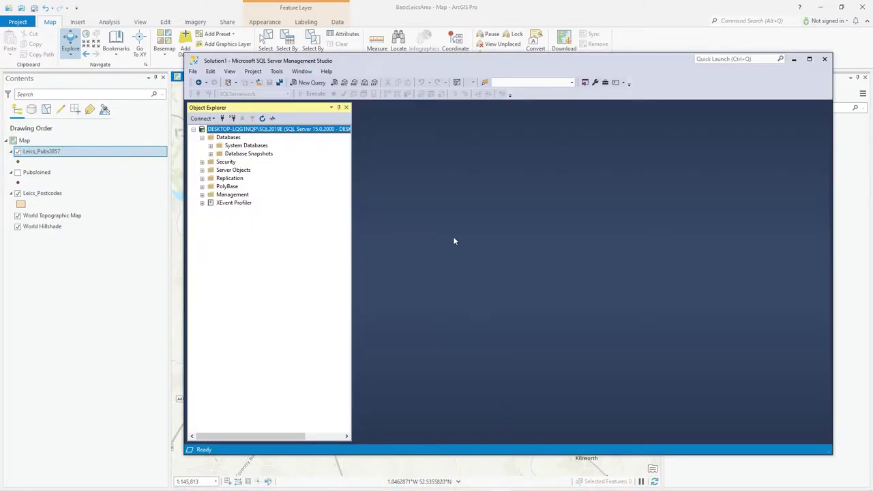
drag(566, 61, 554, 71)
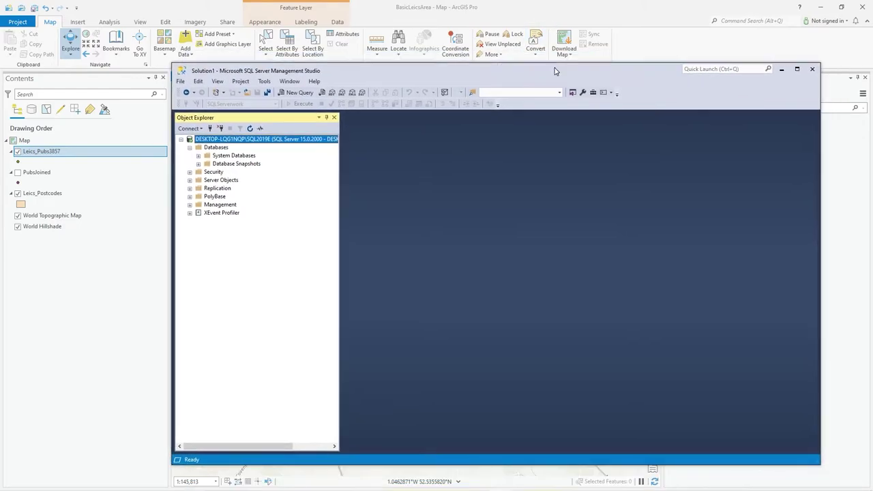
right_click(219, 148)
click(233, 154)
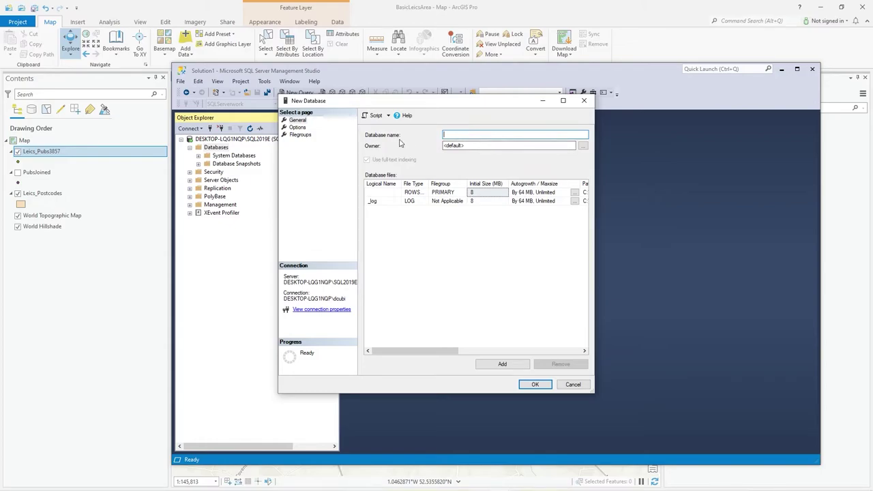
text(SQLserverAGPRO)
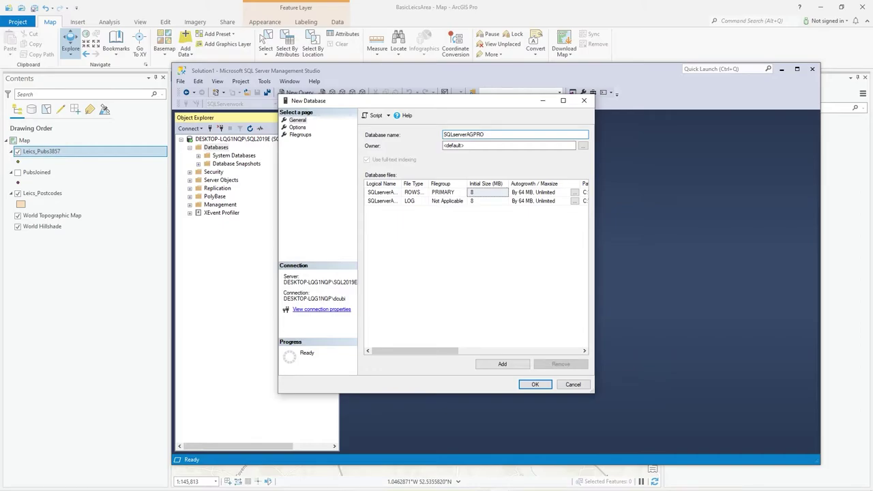
click(529, 384)
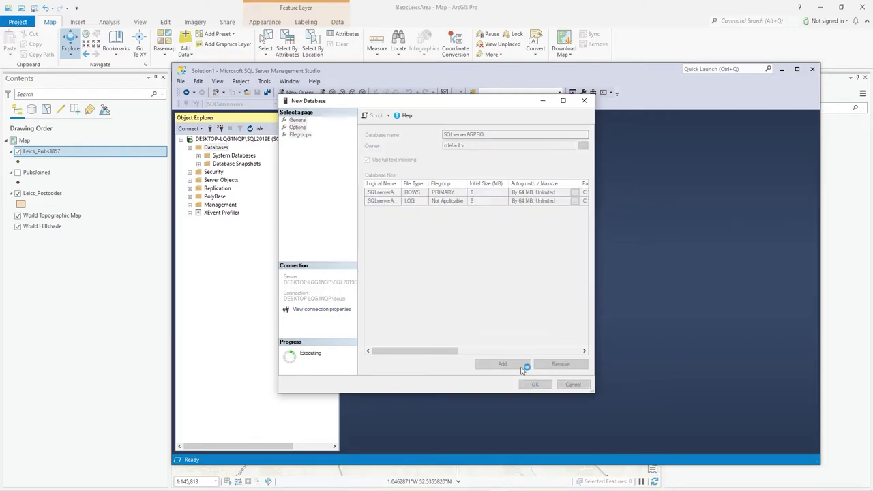
click(198, 172)
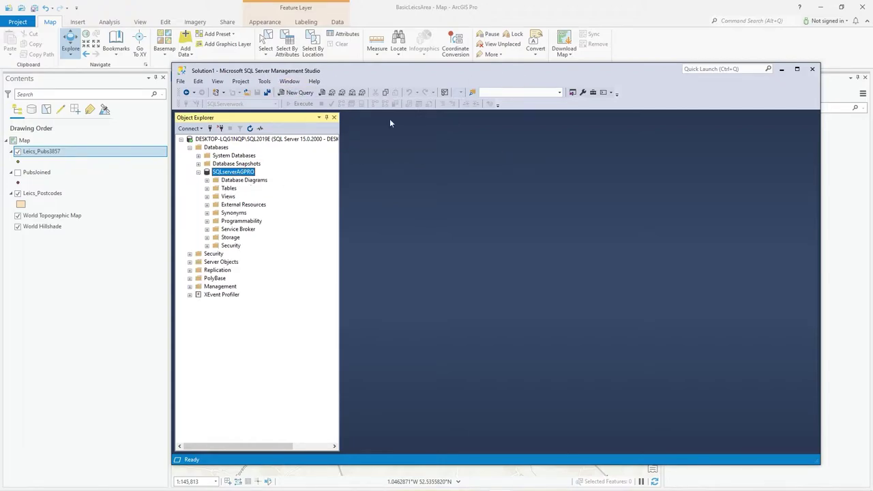
click(782, 70)
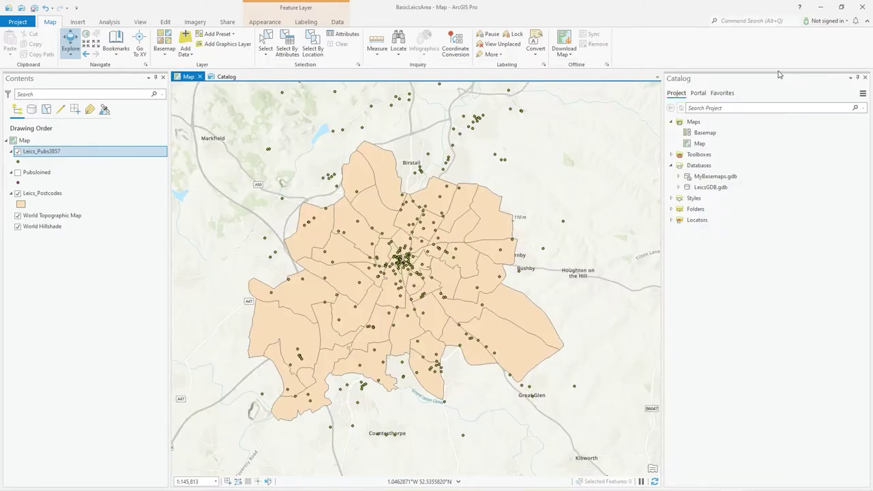
Bring up the Catalog pane's Databases options for adding a new database connection
click(705, 169)
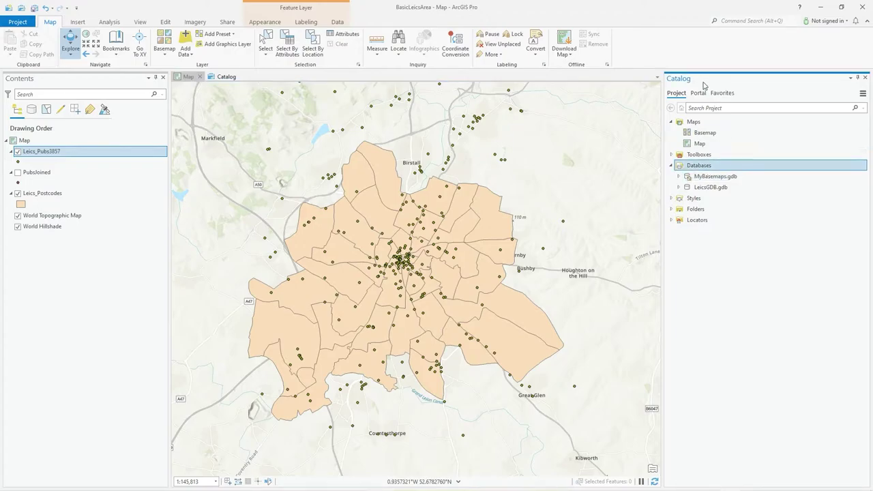
right_click(706, 168)
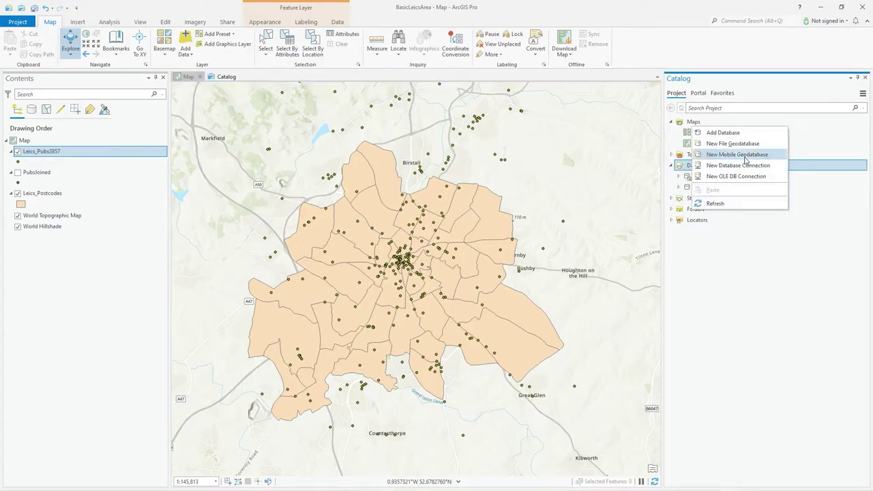